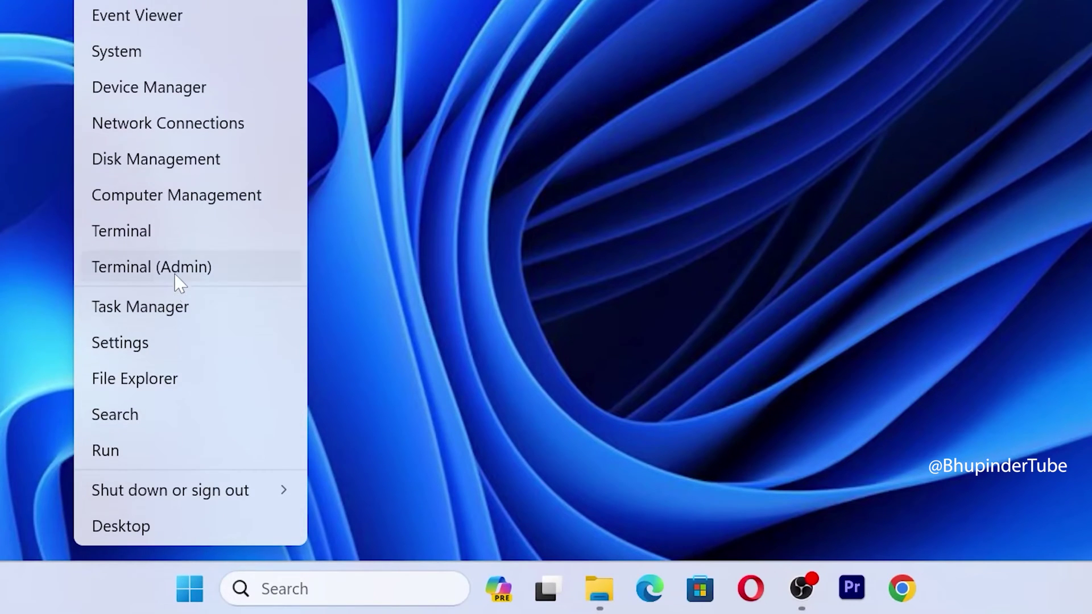
Launch Device Manager from the Win+X menu to show the computer's hardware categories
click(238, 86)
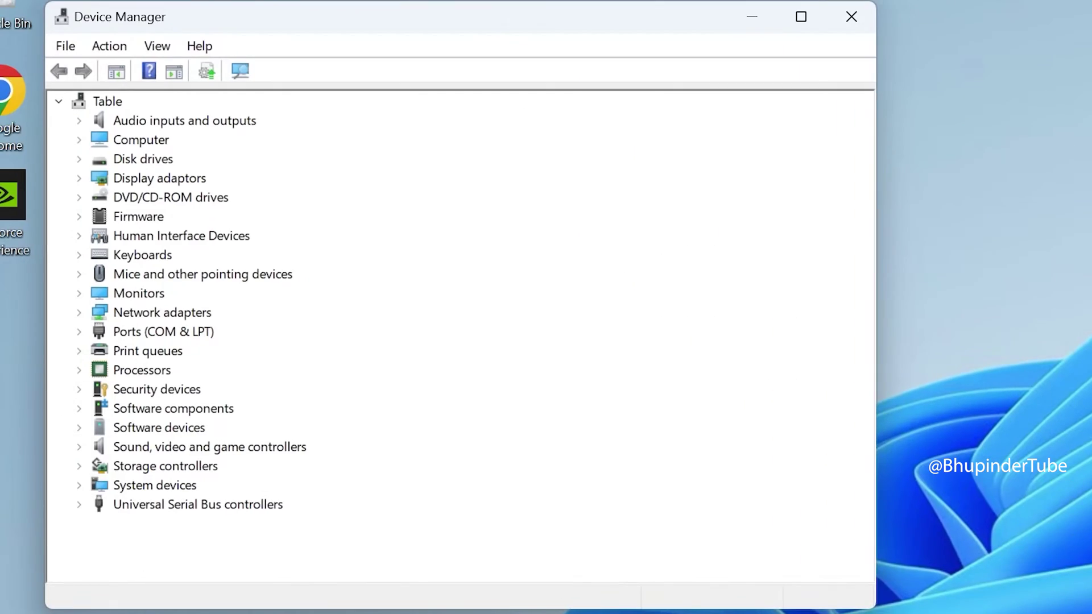
click(78, 506)
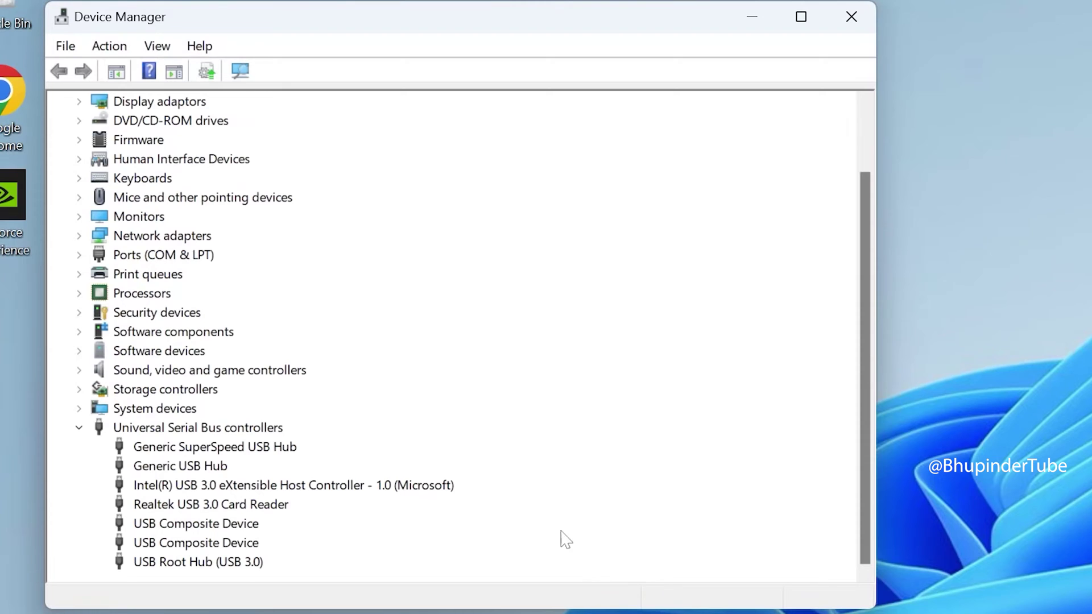